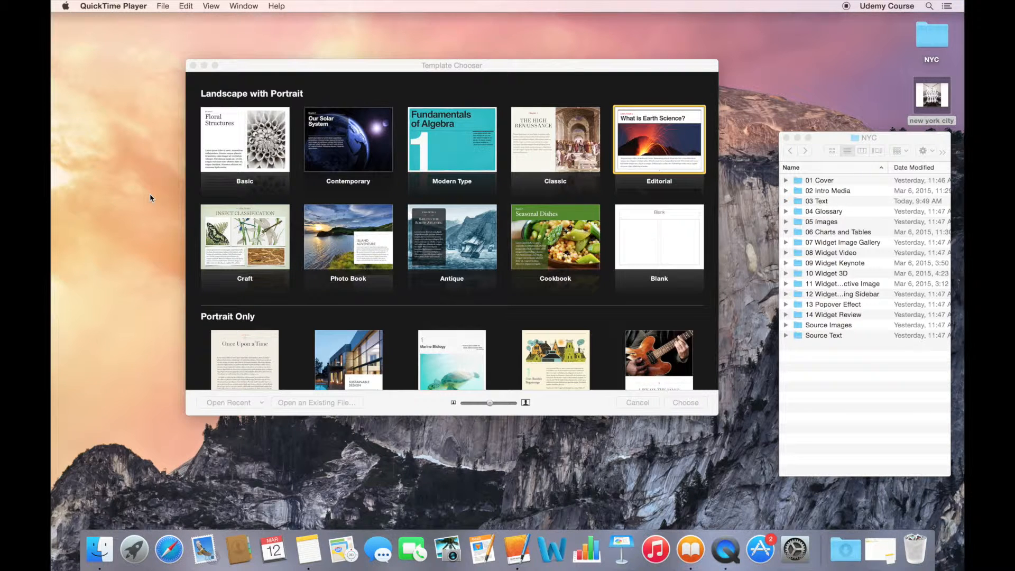
Look through the available templates and create a new book from the Basic landscape template.
scroll(312, 211, "down", 2)
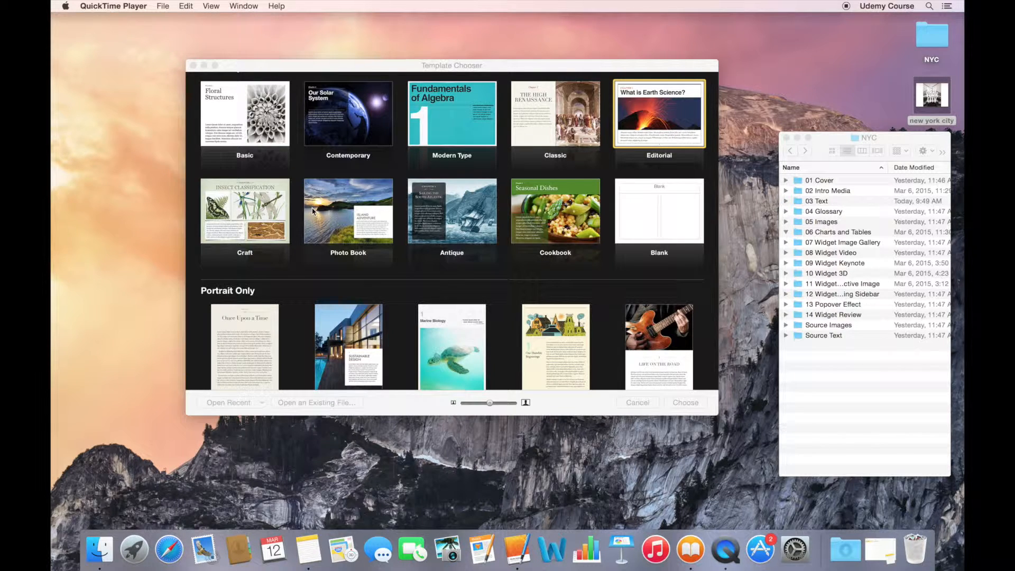
scroll(313, 210, "down", 2)
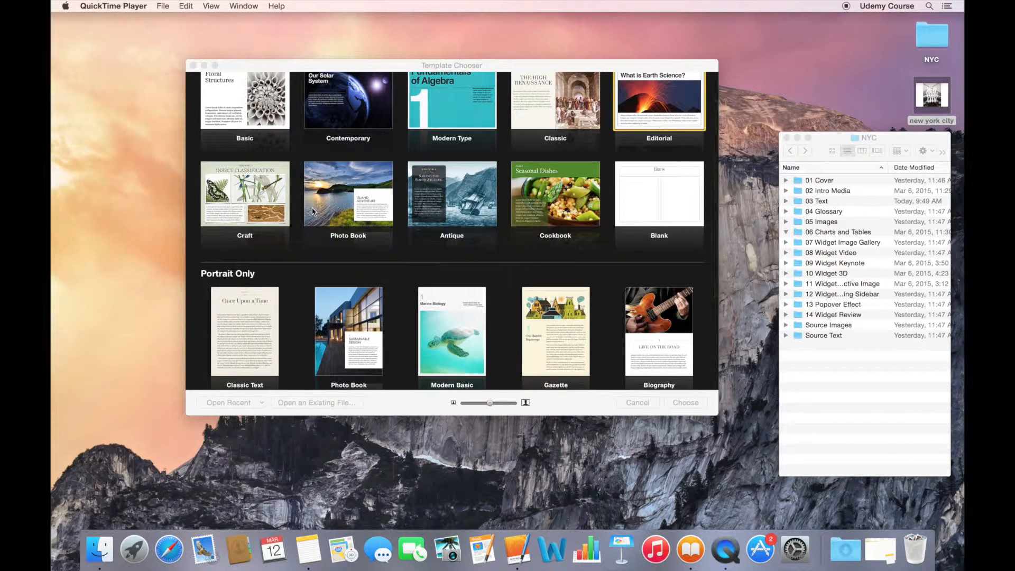
scroll(312, 210, "up", 3)
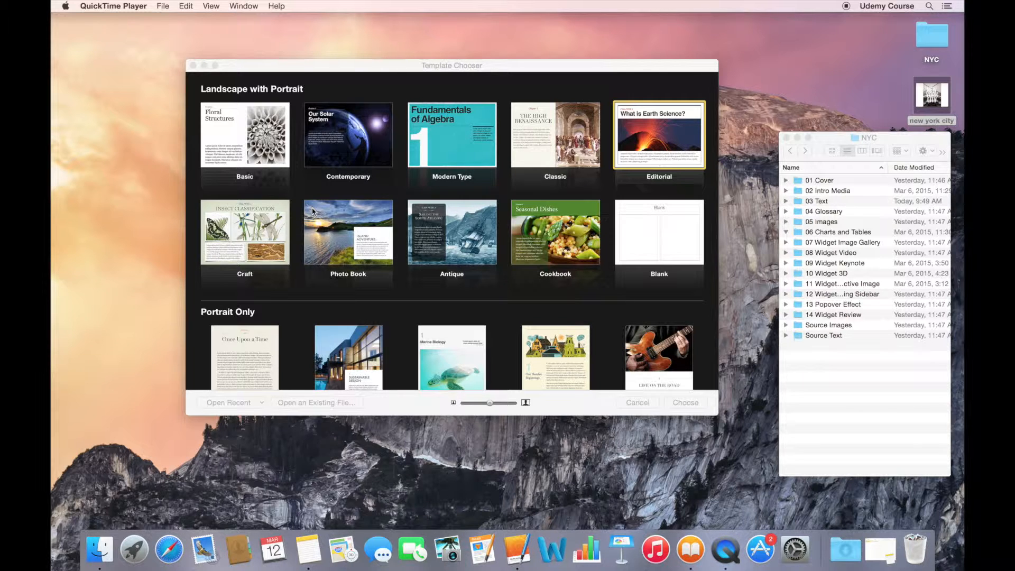
left_click(213, 130)
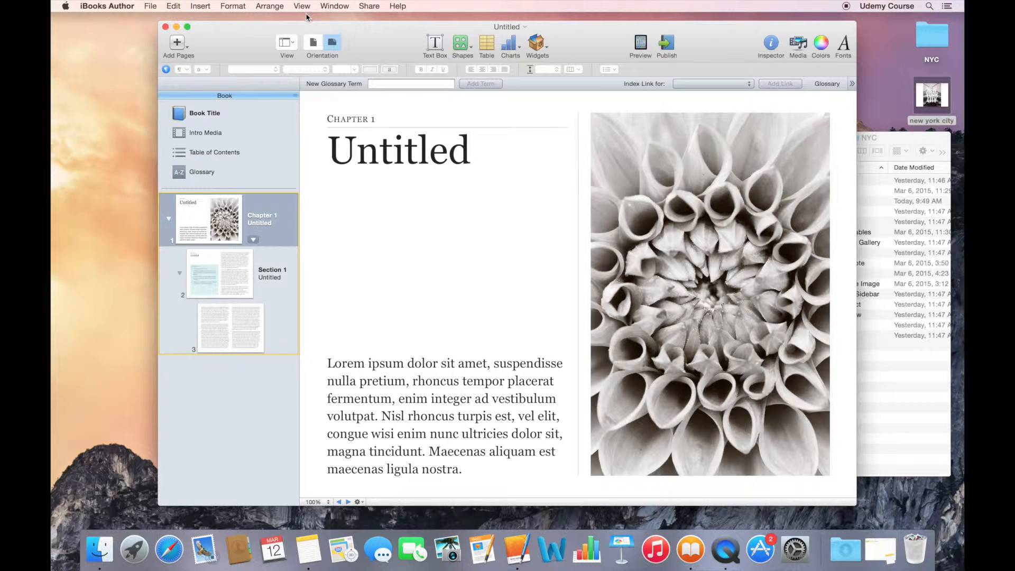
left_click_drag(303, 27, 204, 21)
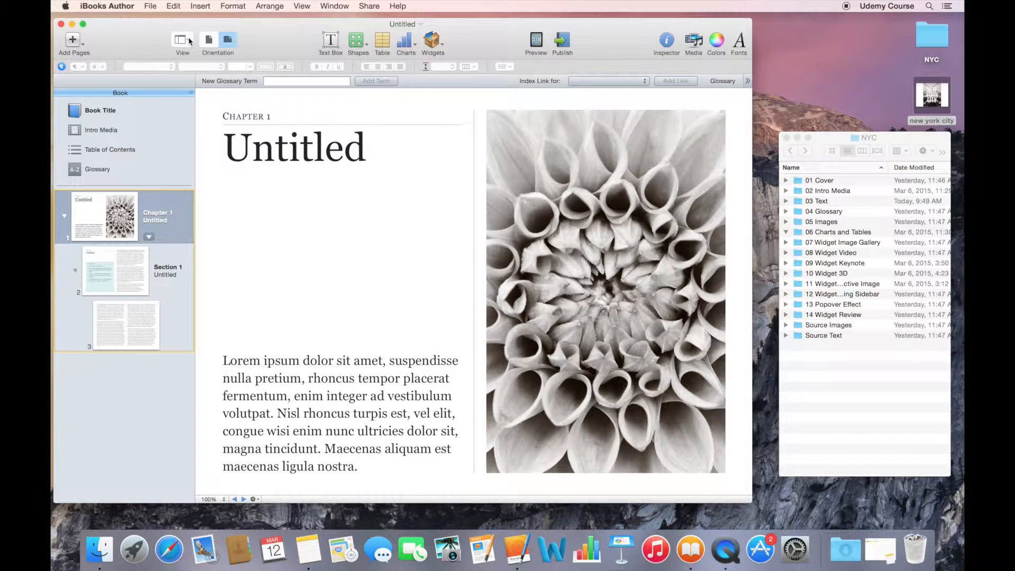
Show the Basic book's layouts and review its chapter, section, copyright and dedication designs.
left_click(189, 41)
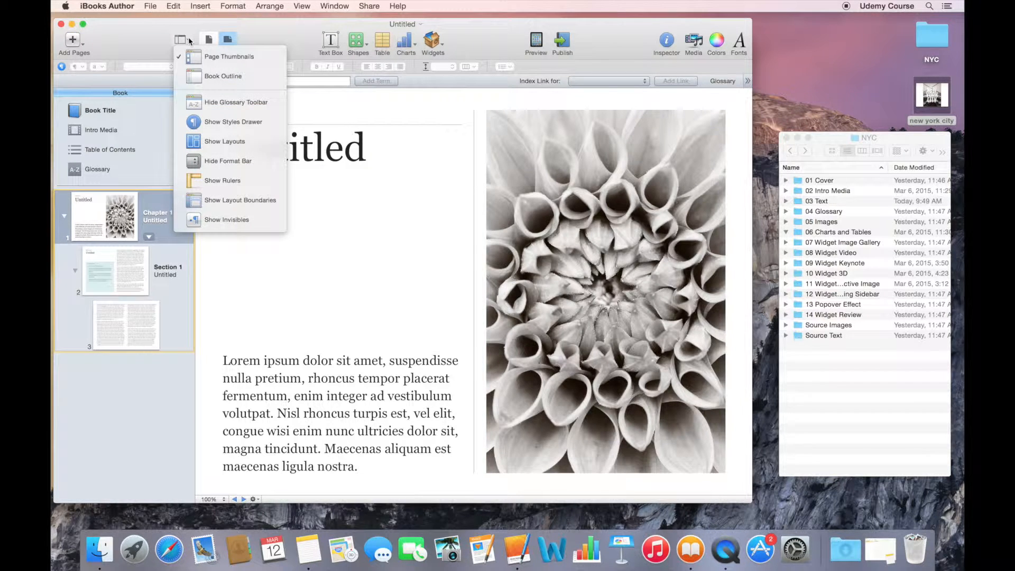
left_click(206, 143)
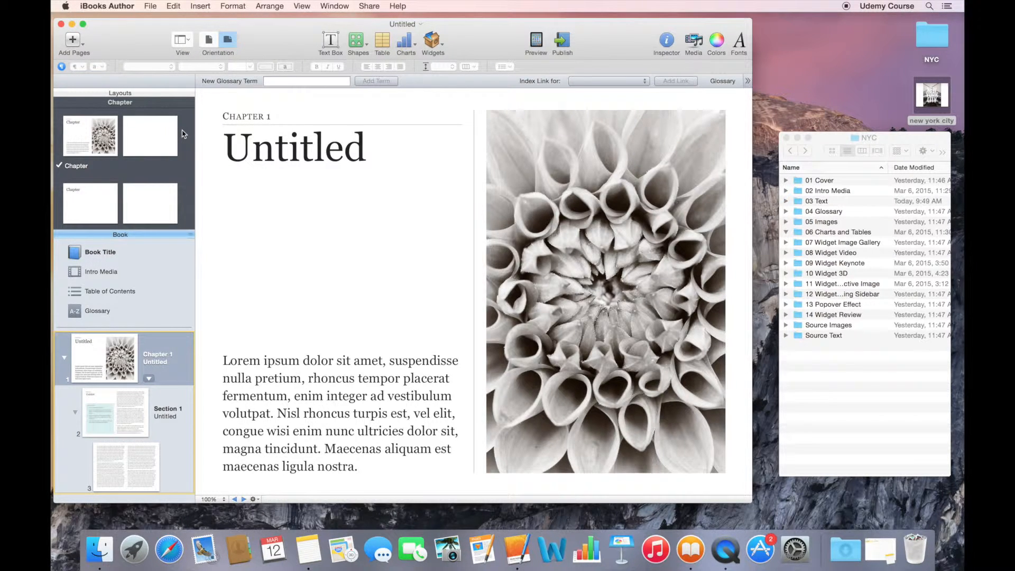
scroll(182, 137, "down", 1)
scroll(182, 137, "down", 5)
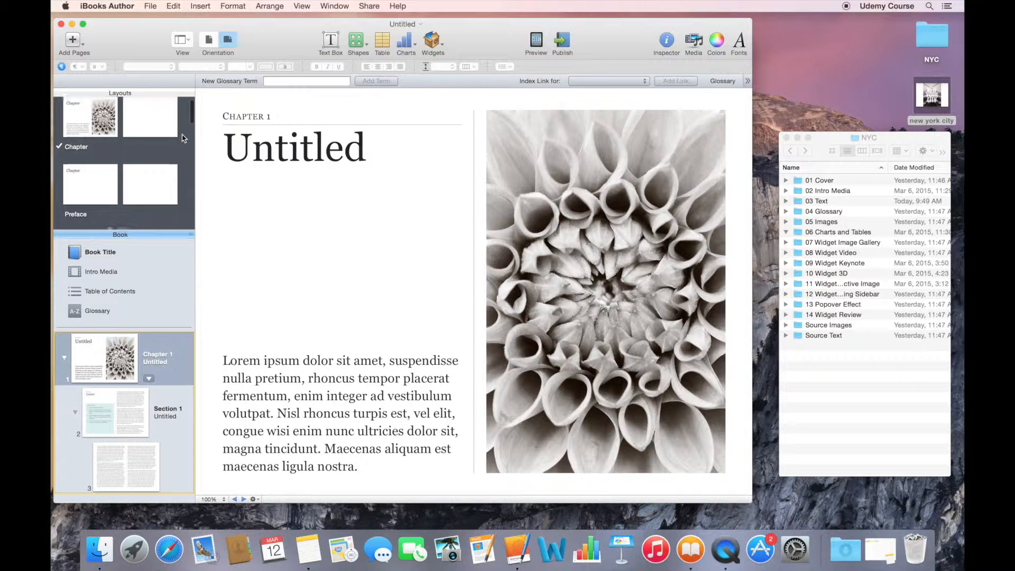
scroll(182, 137, "down", 8)
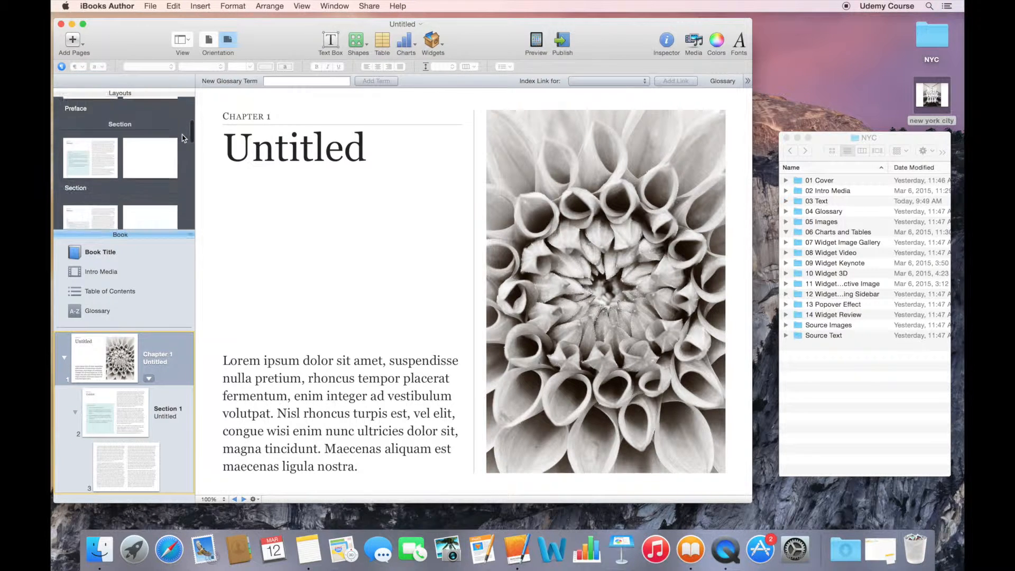
scroll(183, 138, "down", 10)
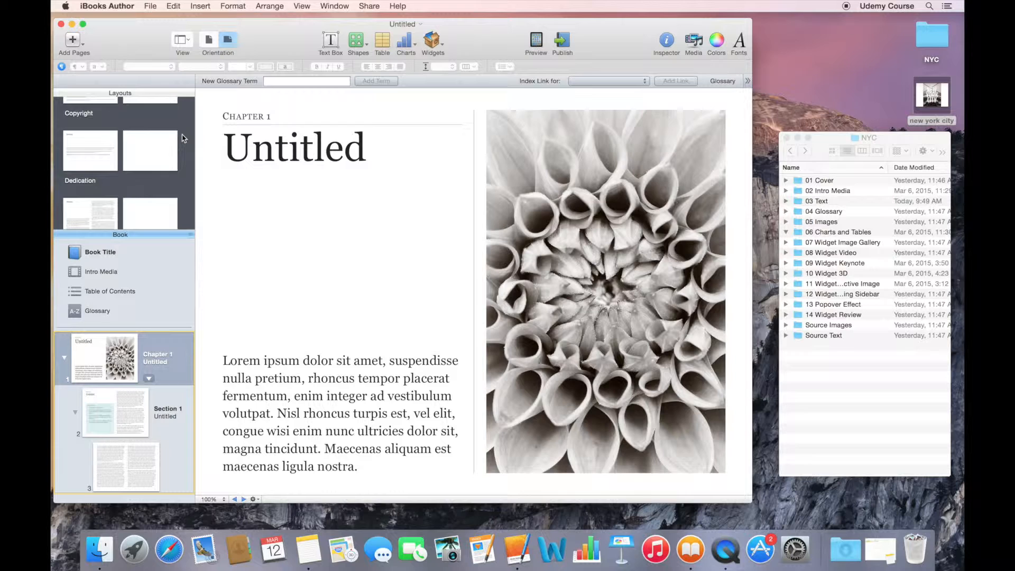
Close the Basic book and create a new one from the Photo Book template under Landscape with Portrait.
key("super+w")
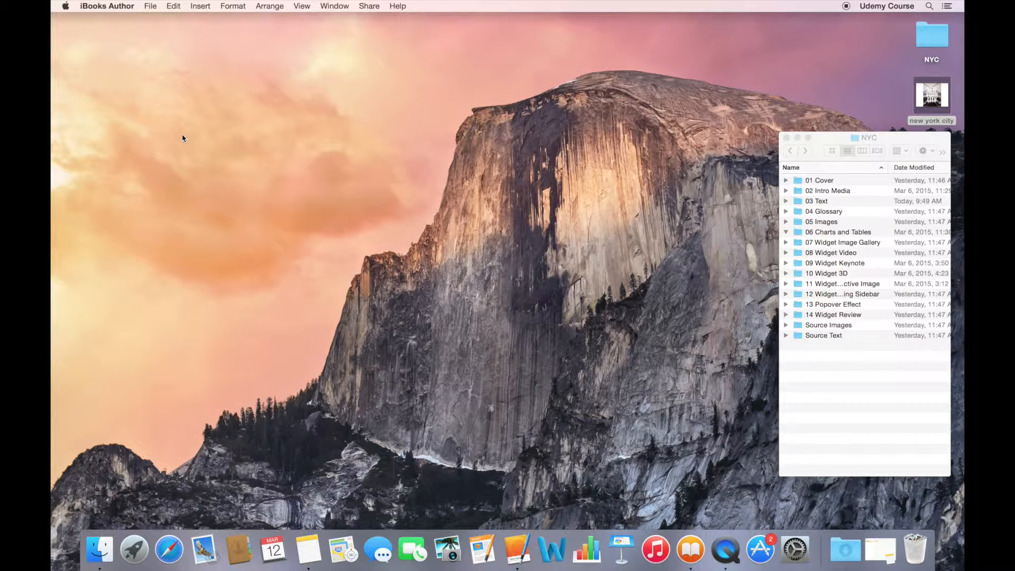
left_click(150, 6)
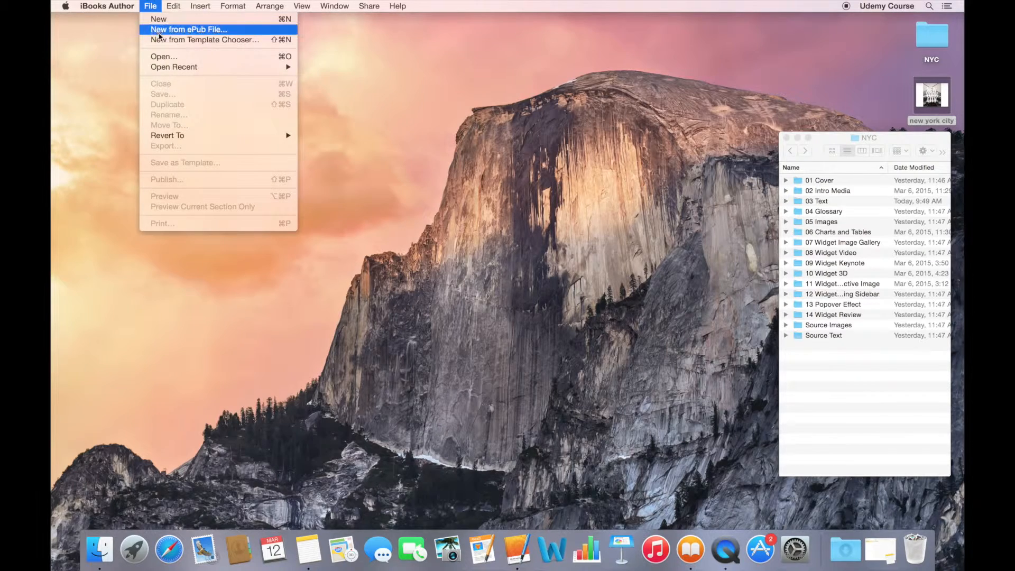
left_click(160, 40)
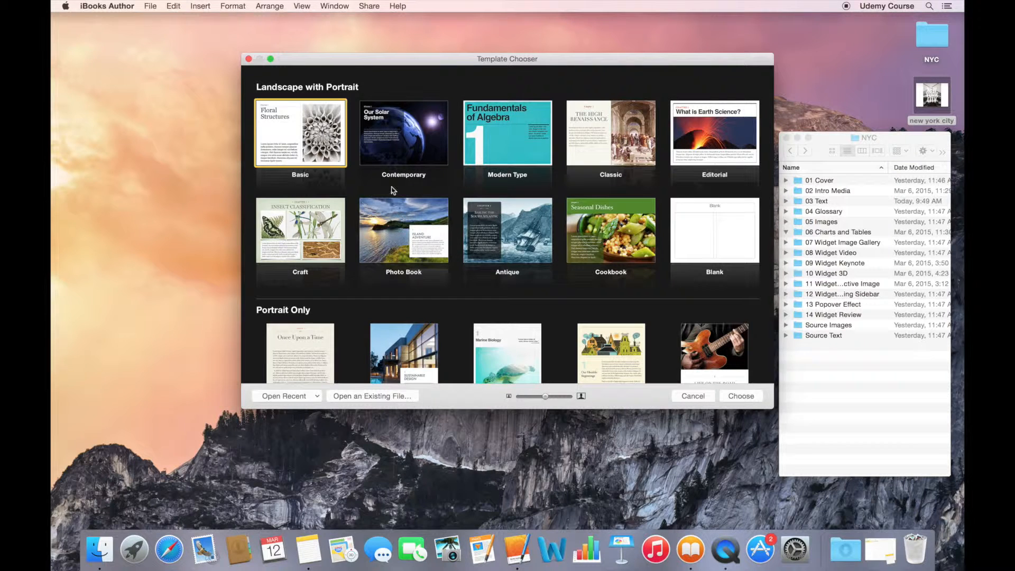
double_click(388, 220)
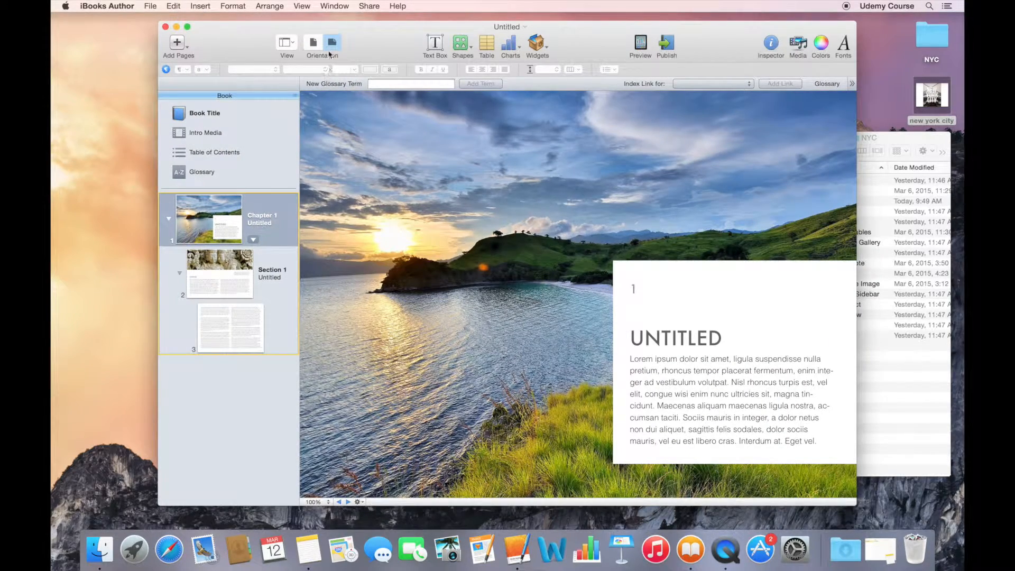
Show the layouts of the Photo Book document and enlarge the area that lists them.
left_click(296, 44)
left_click(328, 144)
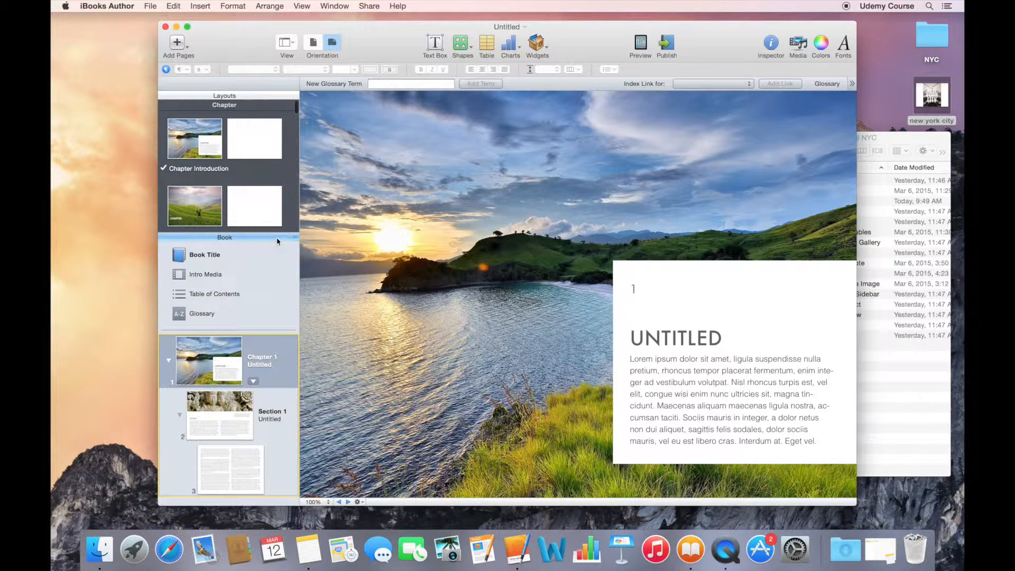
left_click_drag(294, 237, 295, 344)
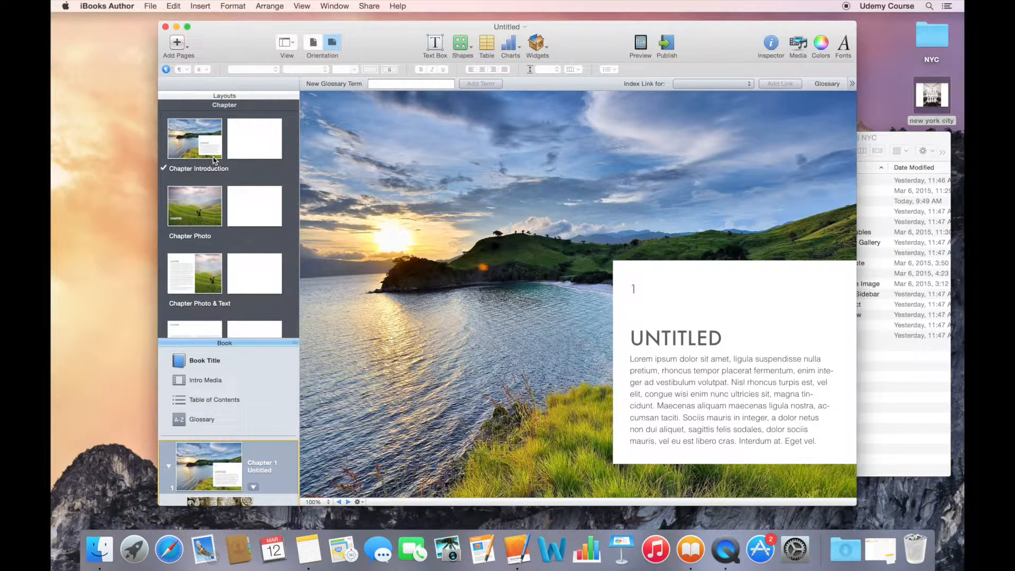
Review the Photo Book's chapter, section and page layouts, from Chapter Photo down to the column and photo pages.
scroll(207, 205, "down", 3)
scroll(206, 223, "down", 4)
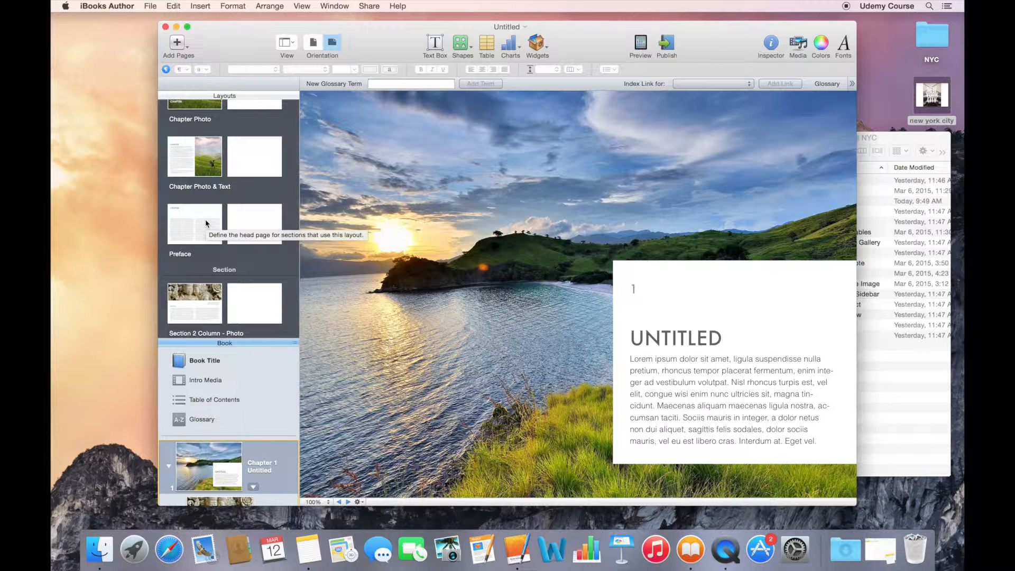
scroll(206, 223, "down", 2)
scroll(207, 223, "down", 6)
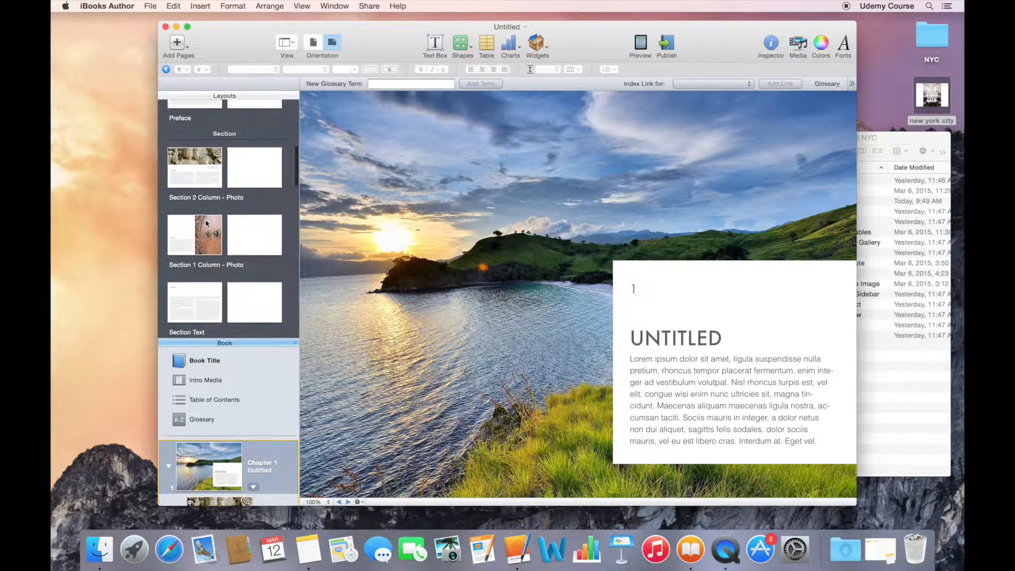
scroll(206, 223, "down", 7)
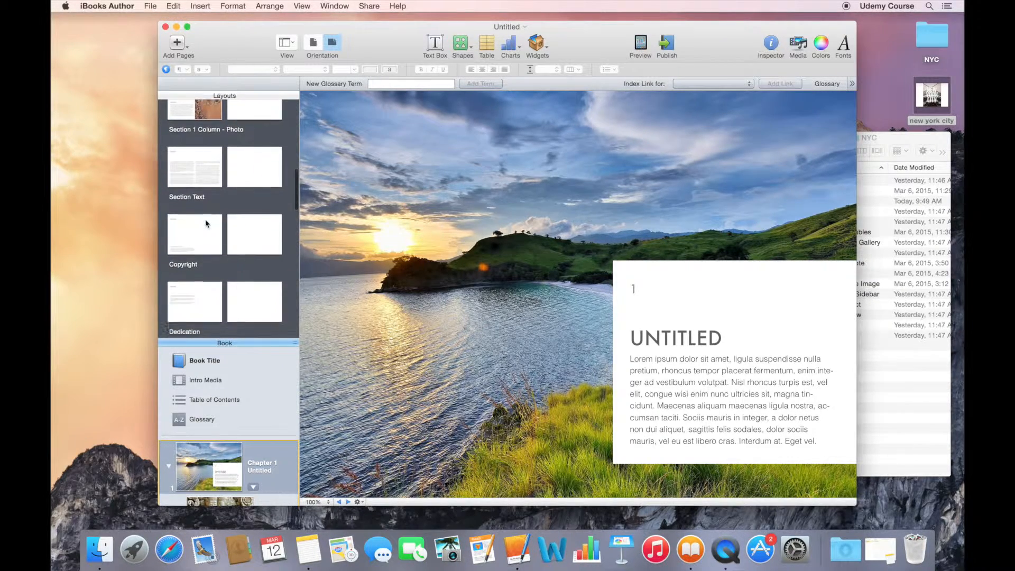
scroll(206, 223, "down", 12)
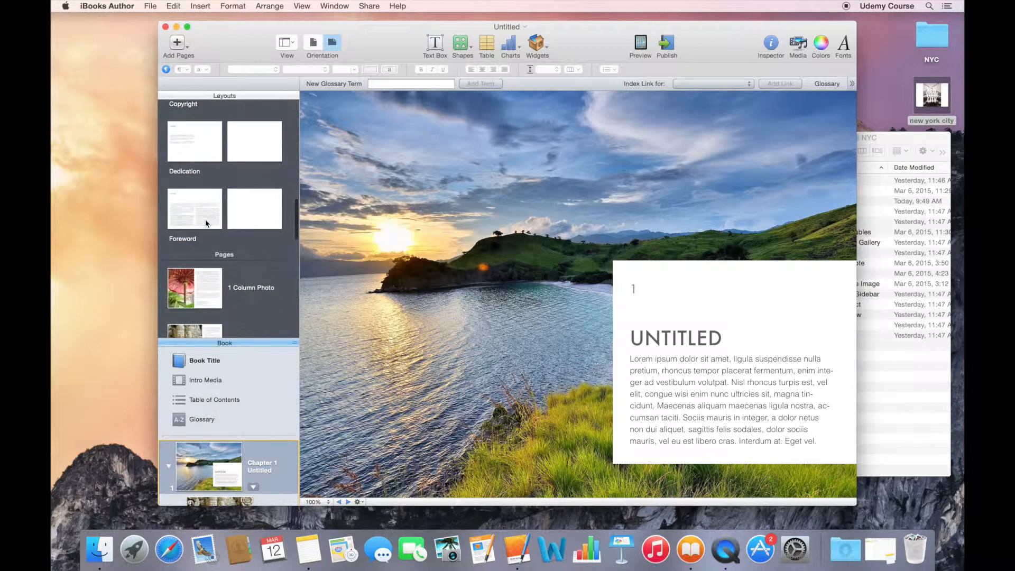
scroll(205, 221, "down", 1)
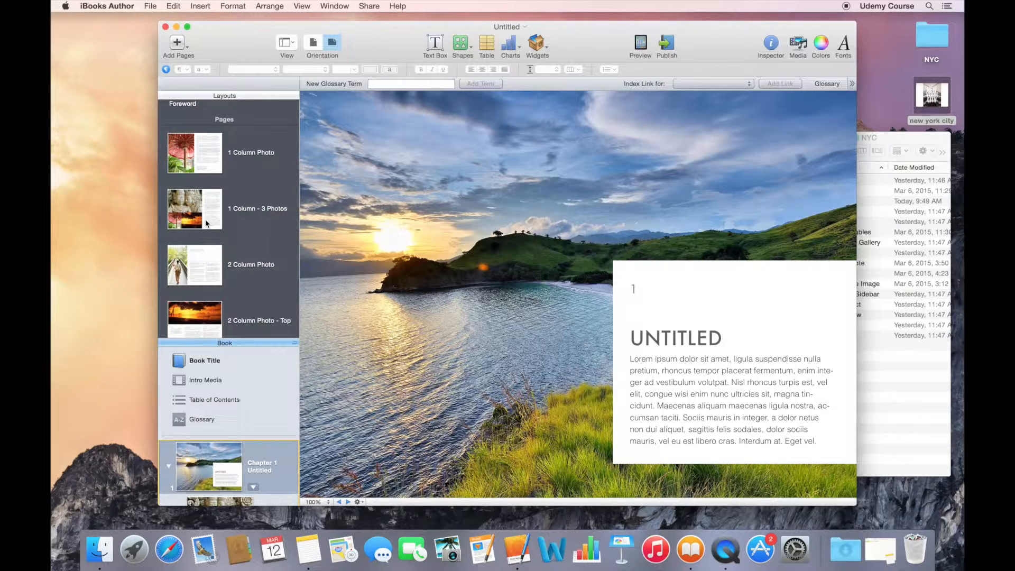
Show the styles drawer with the paragraph, character and list styles beside the Photo Book document.
left_click_drag(235, 50, 148, 53)
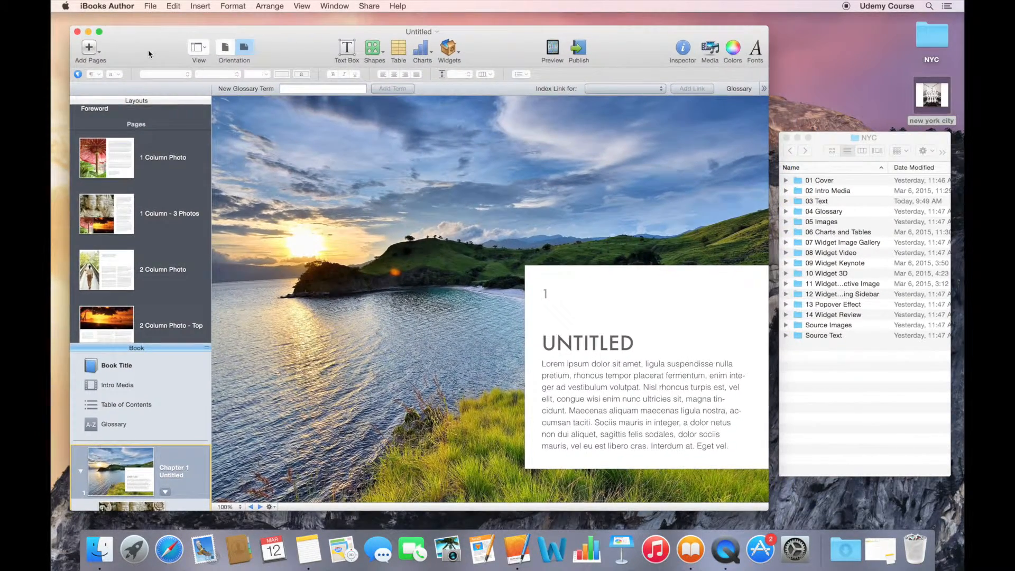
left_click(204, 49)
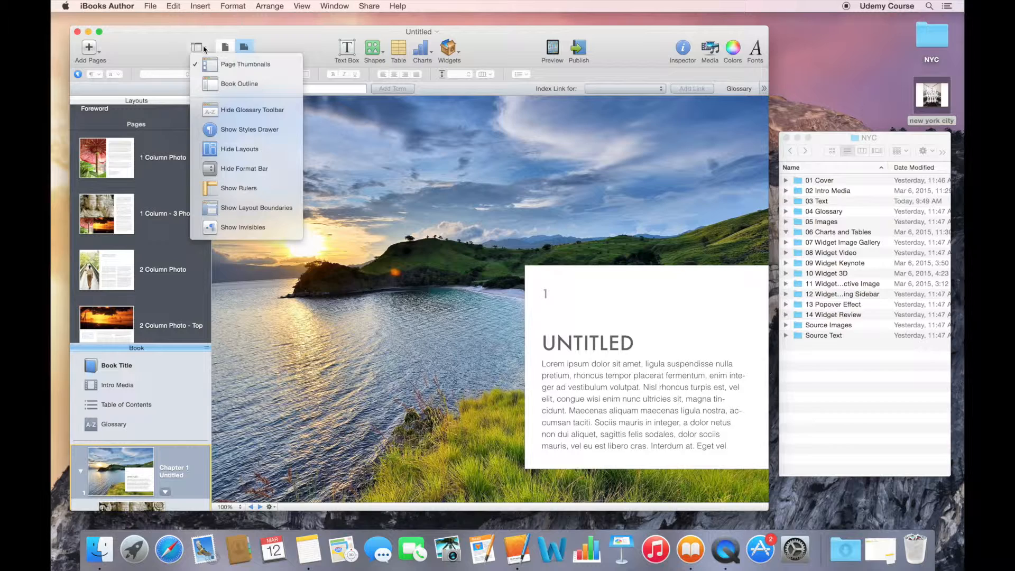
left_click(223, 130)
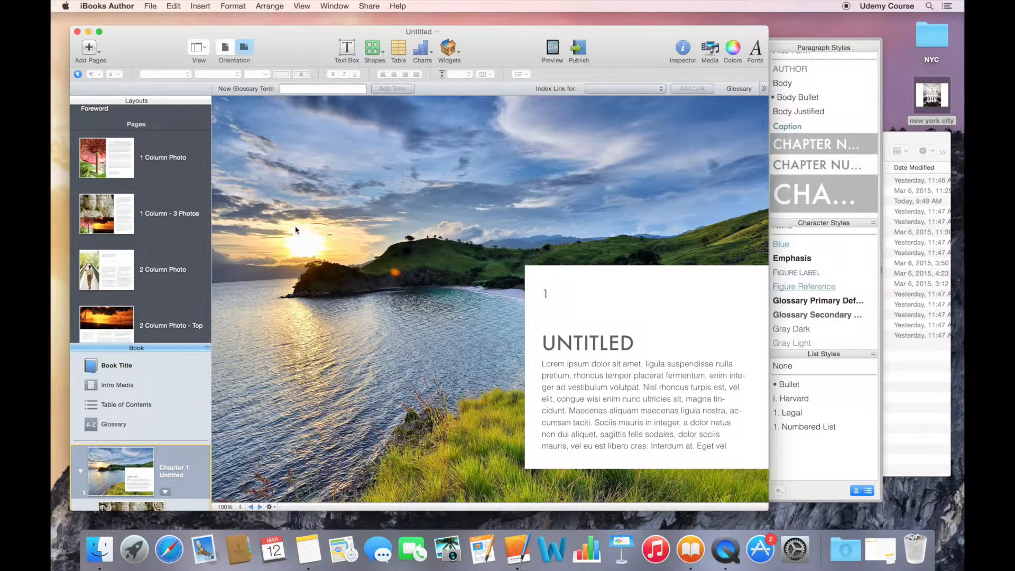
View the 2 Column Photo and Chapter Introduction layouts, and check the paragraph styles used by the chapter title and body text.
left_click(112, 275)
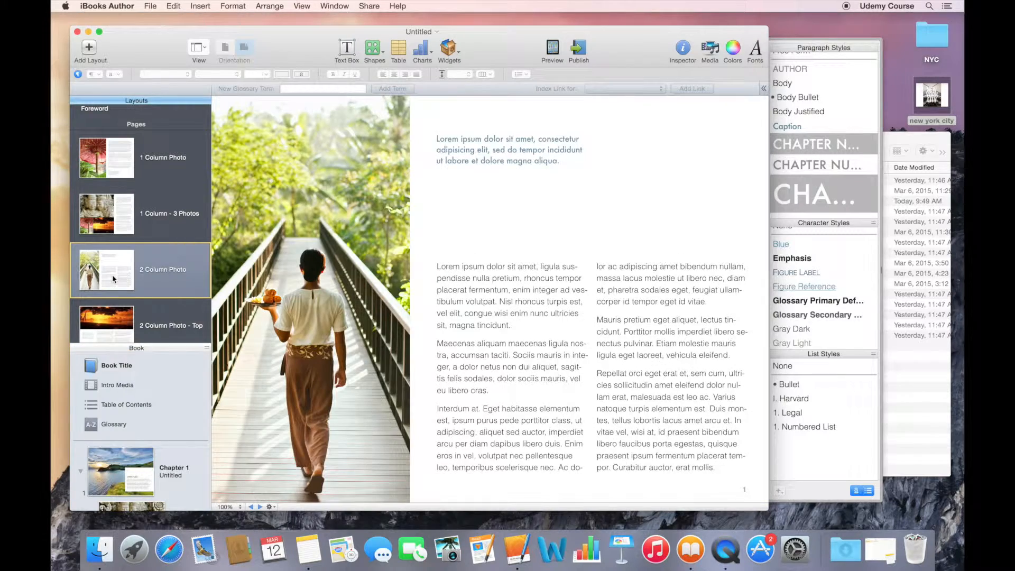
scroll(123, 178, "up", 10)
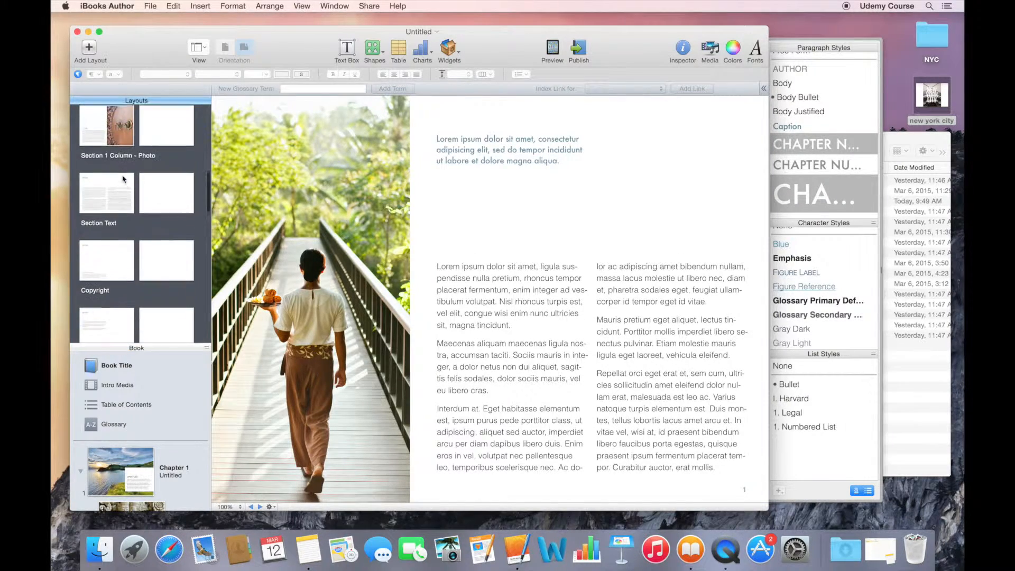
left_click(115, 157)
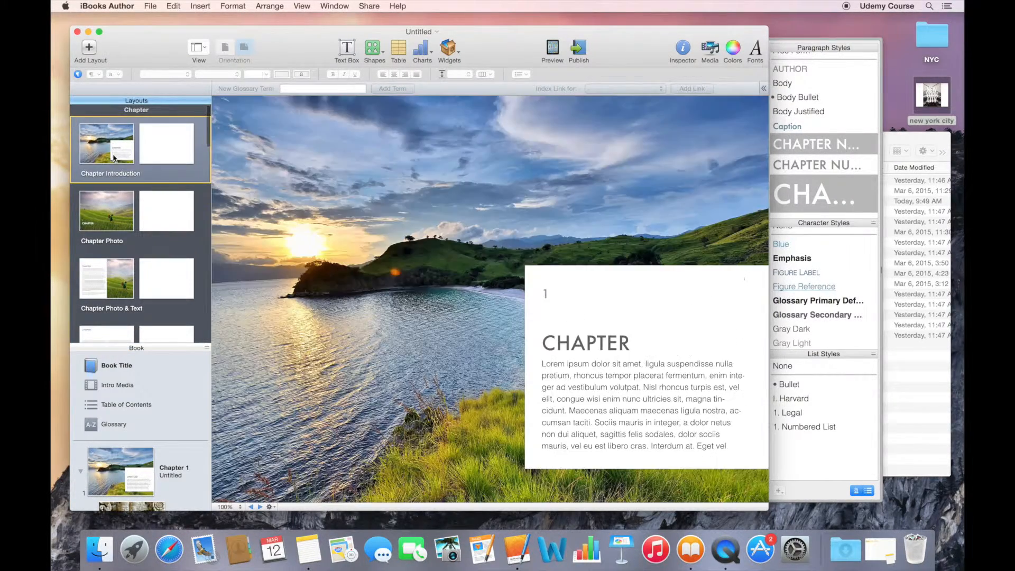
left_click(569, 348)
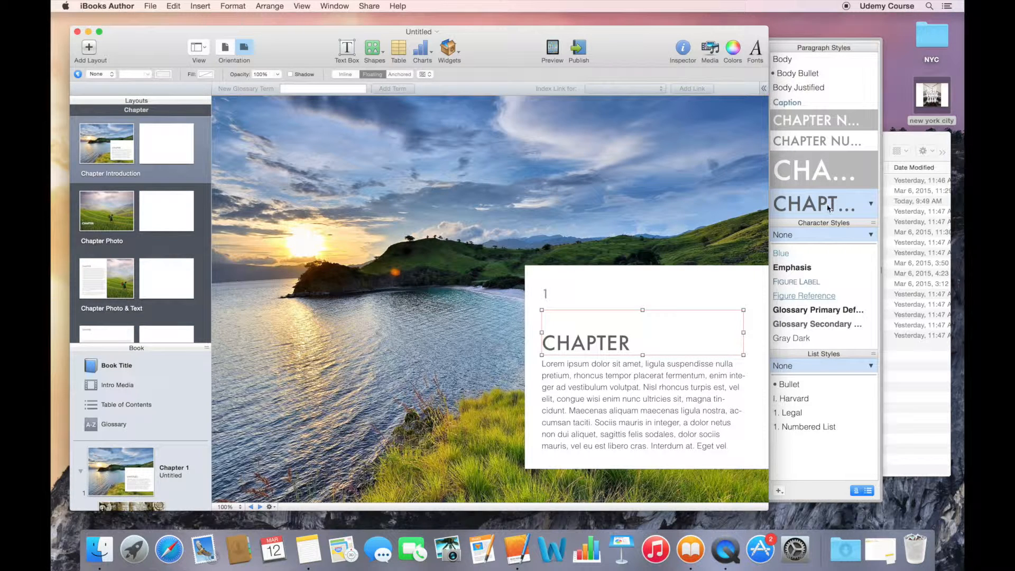
left_click(641, 384)
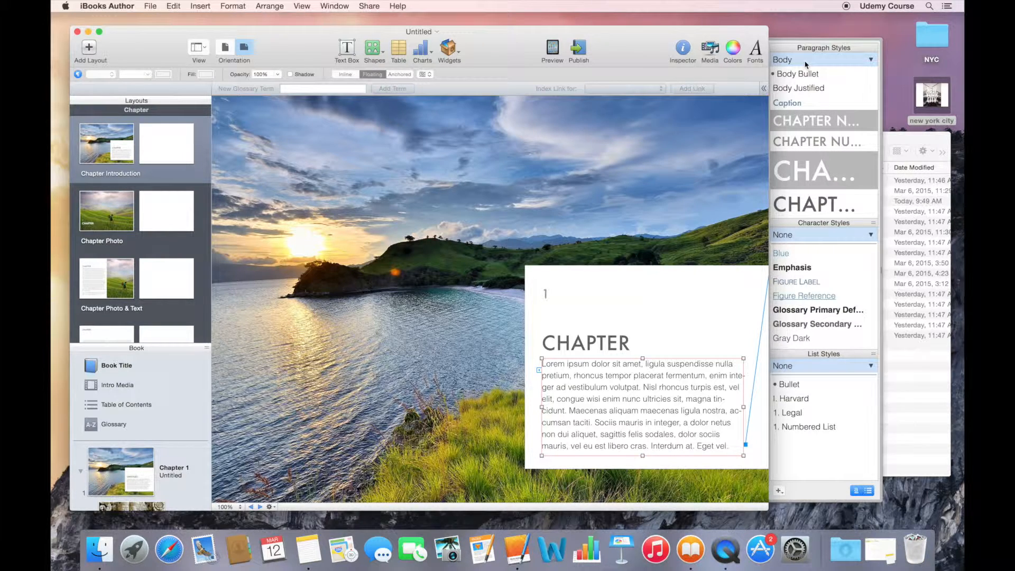
Close the Photo Book document and reopen the template chooser for a new book.
key("super+w")
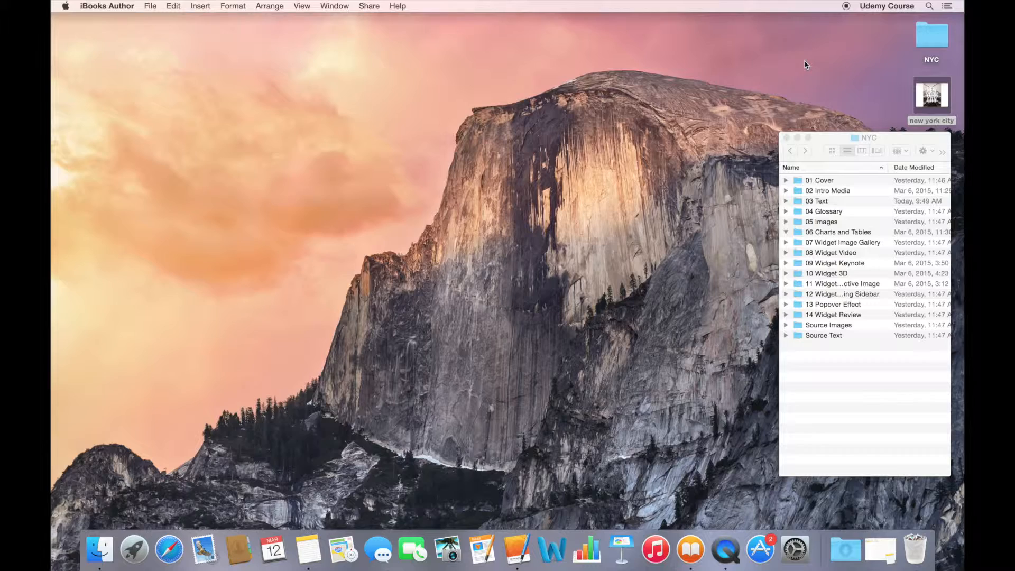
left_click(158, 4)
left_click(164, 40)
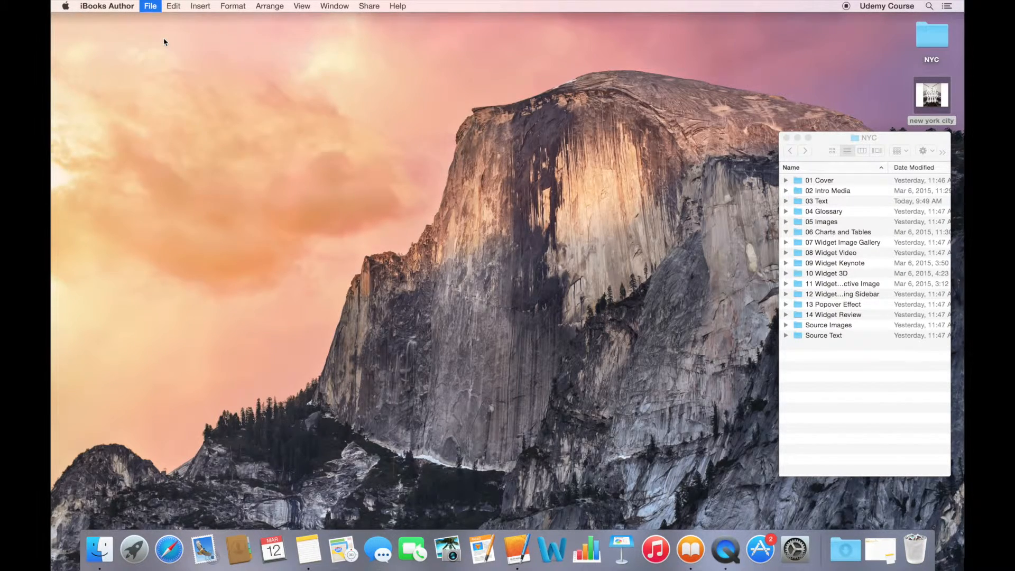